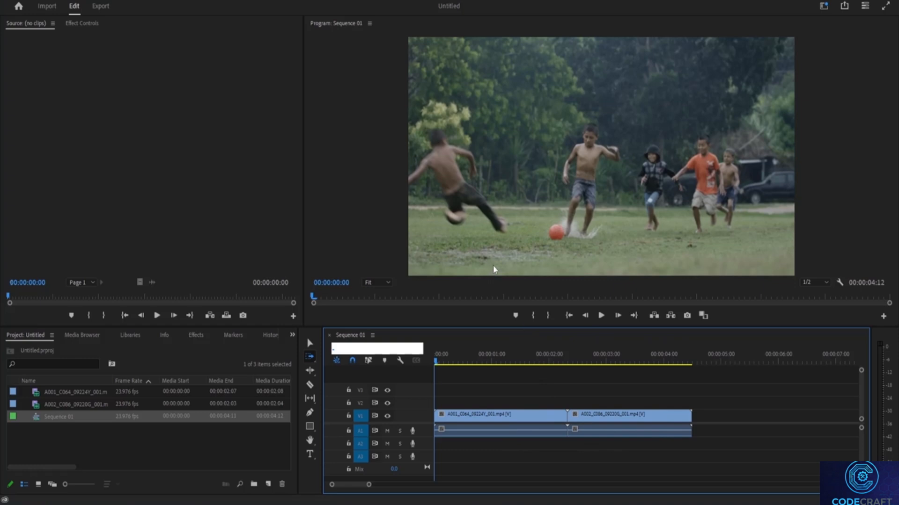
Play Sequence 01 up to 00:00:01:22 and select all its clips with the Track Select Forward tool.
left_click(602, 316)
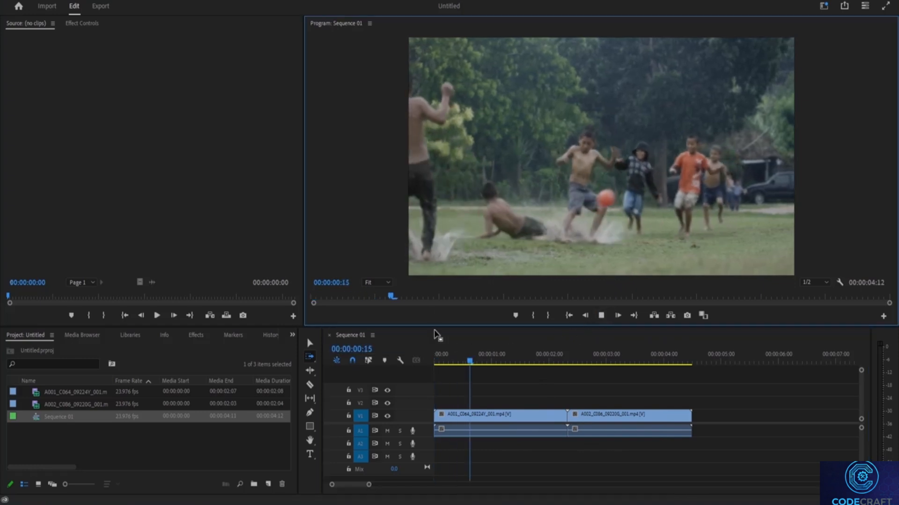
key("space")
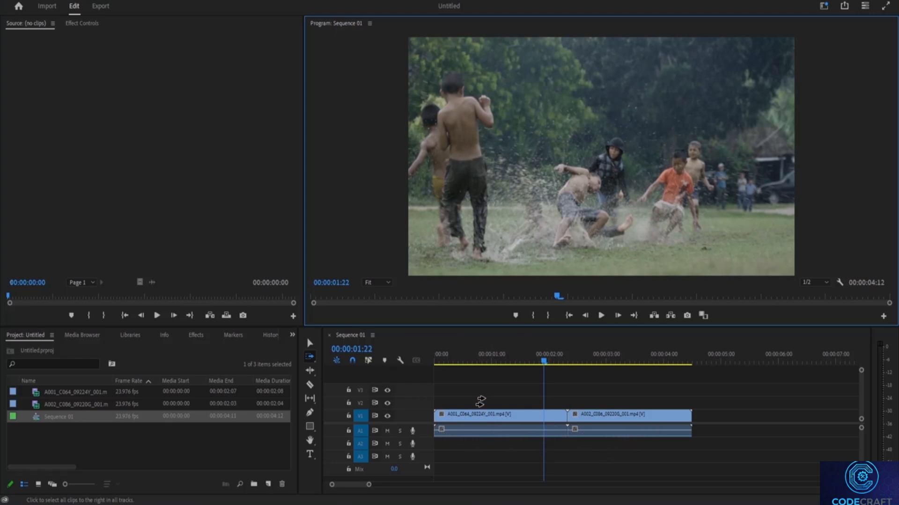
left_click(309, 344)
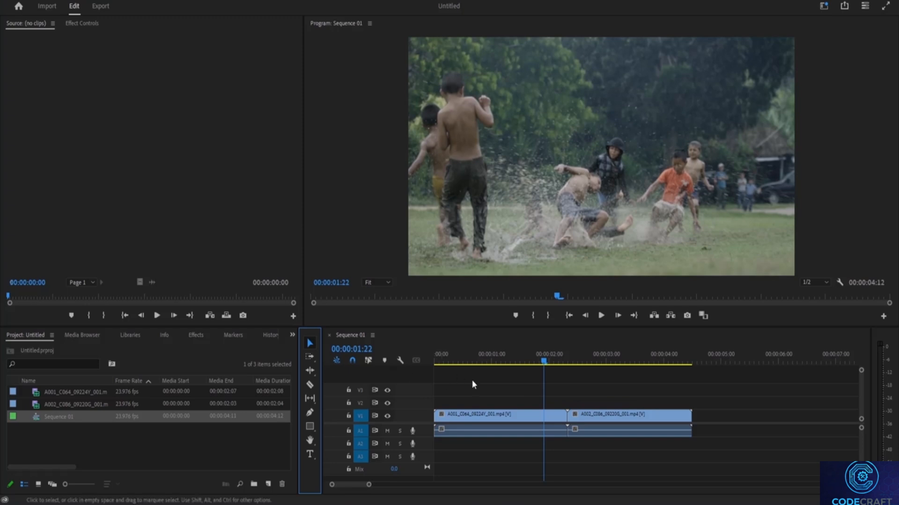
left_click(310, 358)
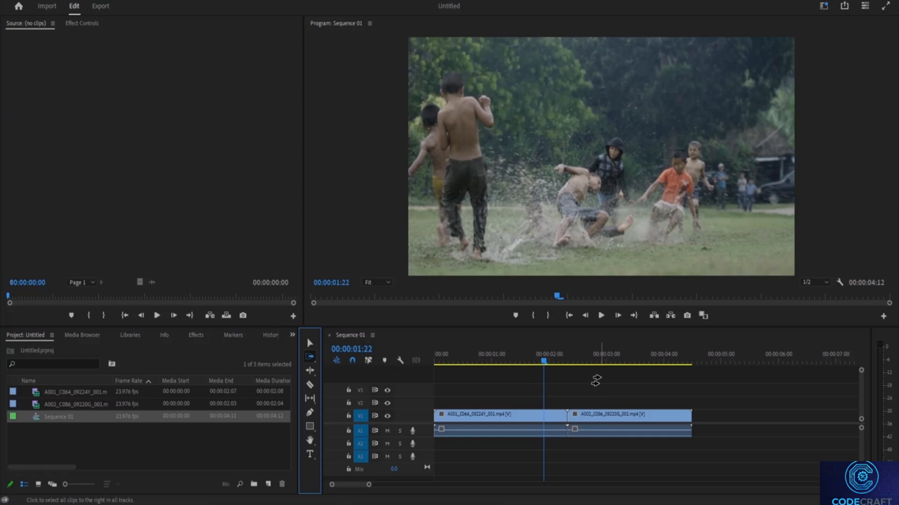
left_click(484, 388)
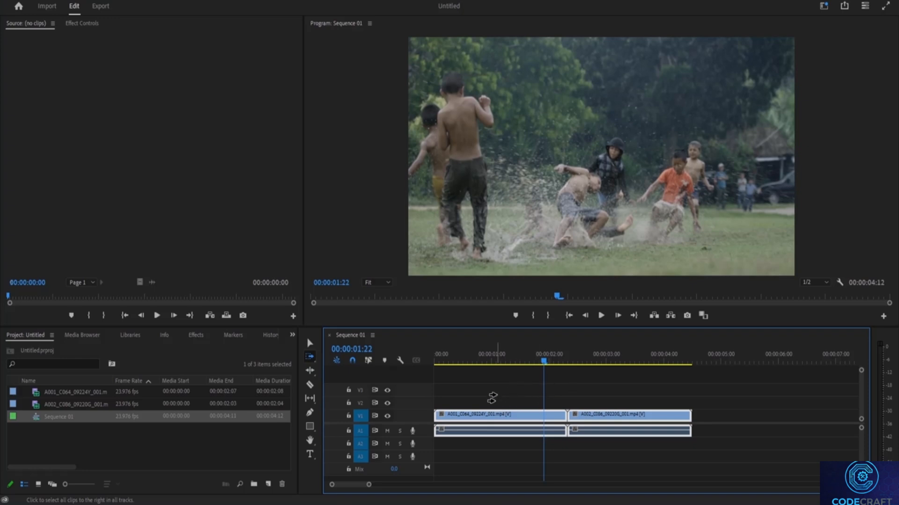
left_click(313, 359)
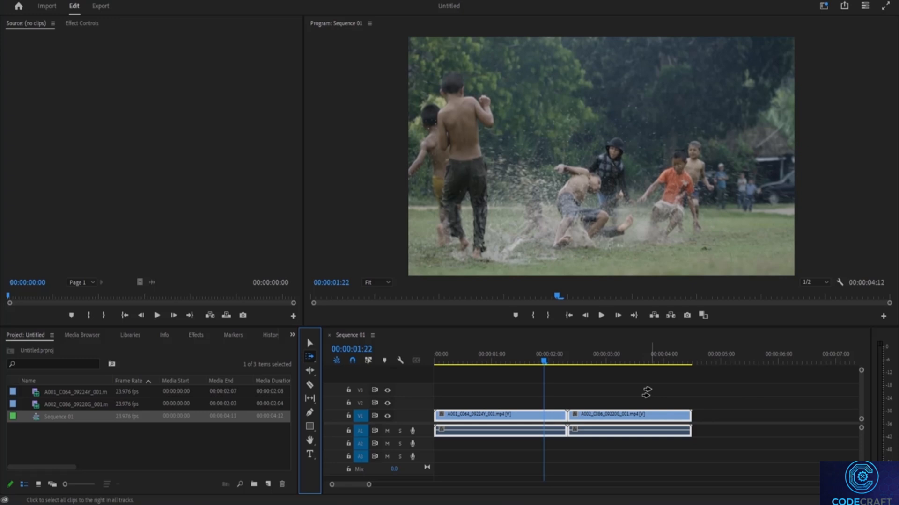
Import the clips A002_C018_0922BW_001 and A002_C018_0922BW_002 into a new sequence named Sequence 02.
left_click(46, 7)
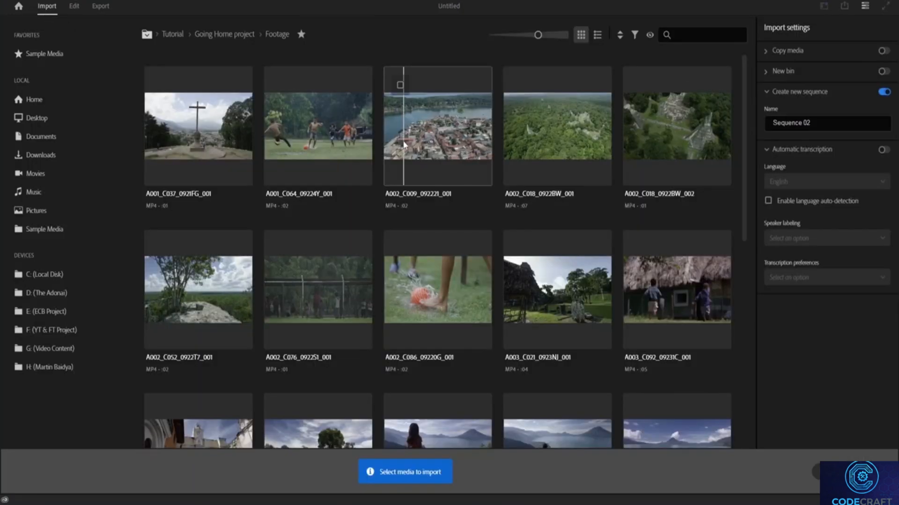
left_click(520, 84)
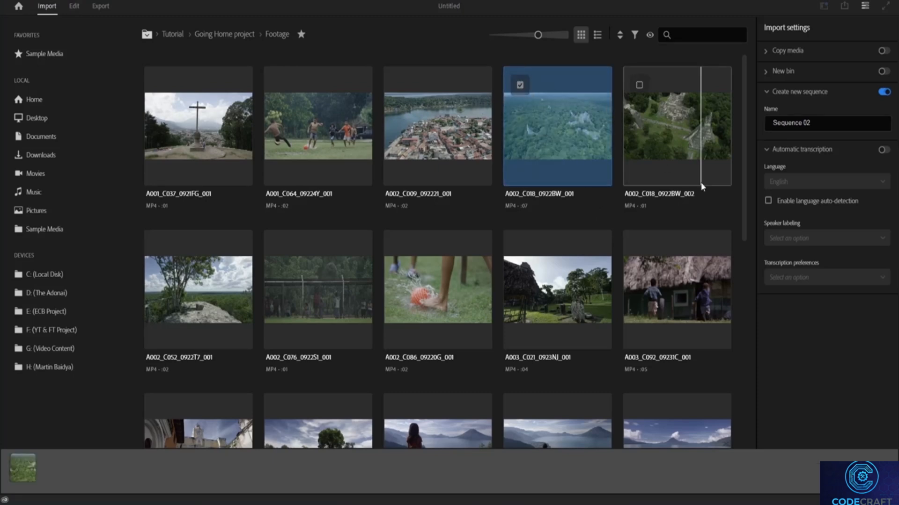
left_click(639, 85)
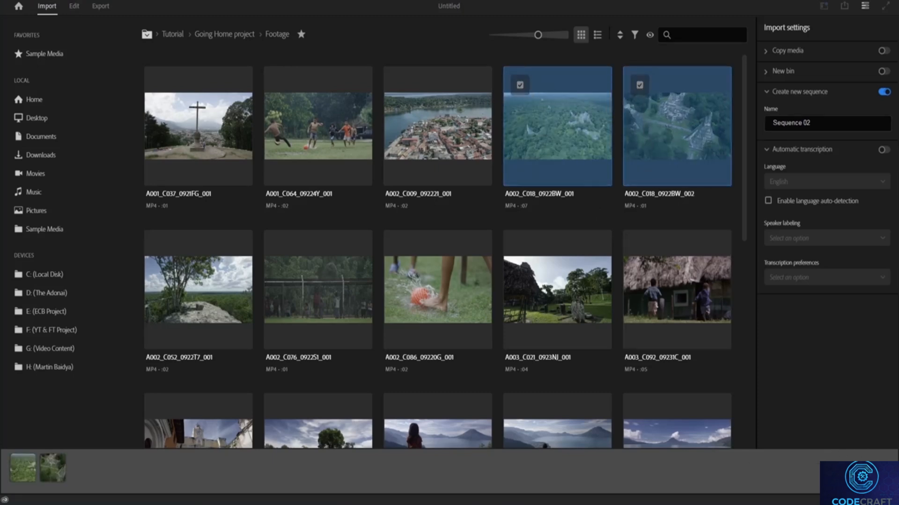
left_click(867, 453)
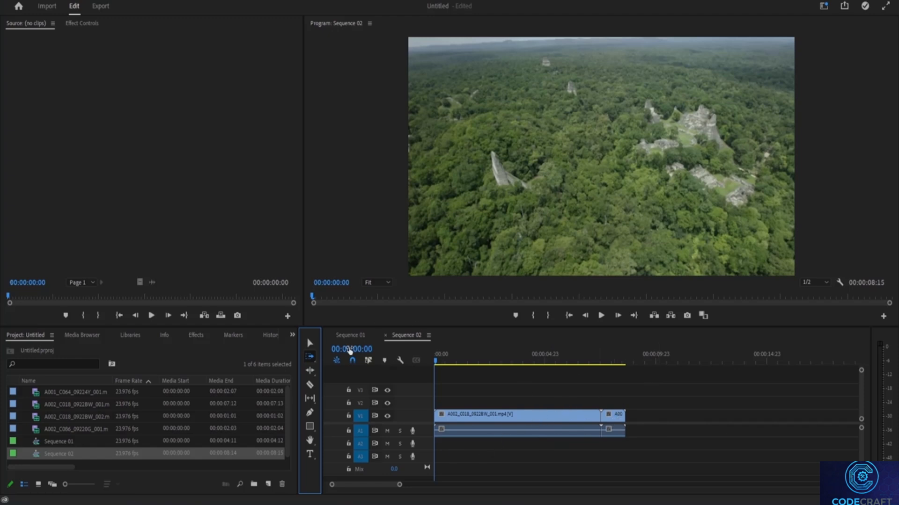
Place only the video of A002_C018_0922BW_001 from Sequence 02 on track V1 of Sequence 01, leaving a gap after the second clip.
left_click(310, 344)
left_click_drag(594, 420, 355, 336)
left_click(535, 429)
left_click(532, 419)
left_click(354, 337)
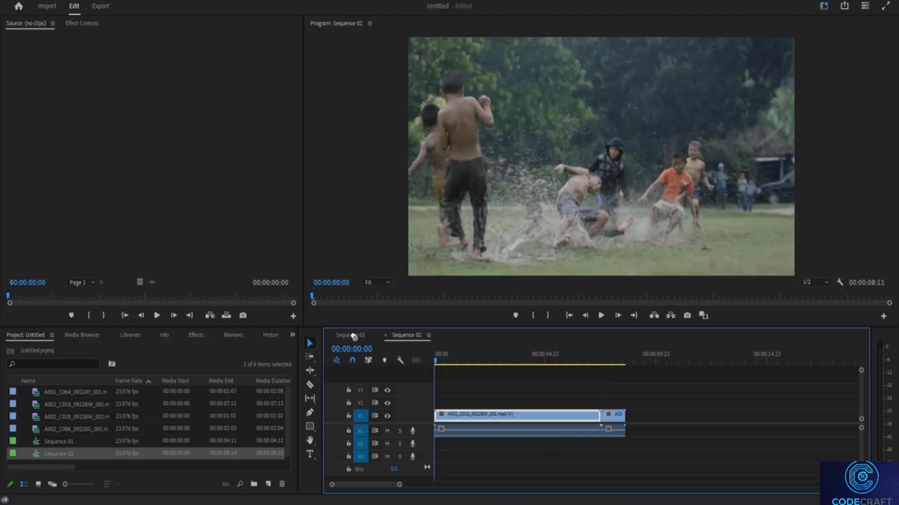
left_click_drag(408, 362, 854, 425)
left_click(536, 446)
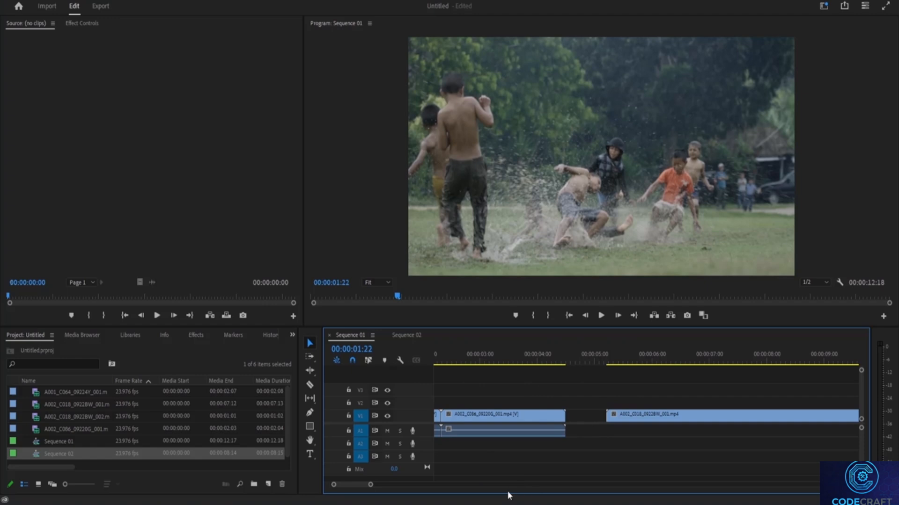
left_click_drag(364, 485, 347, 491)
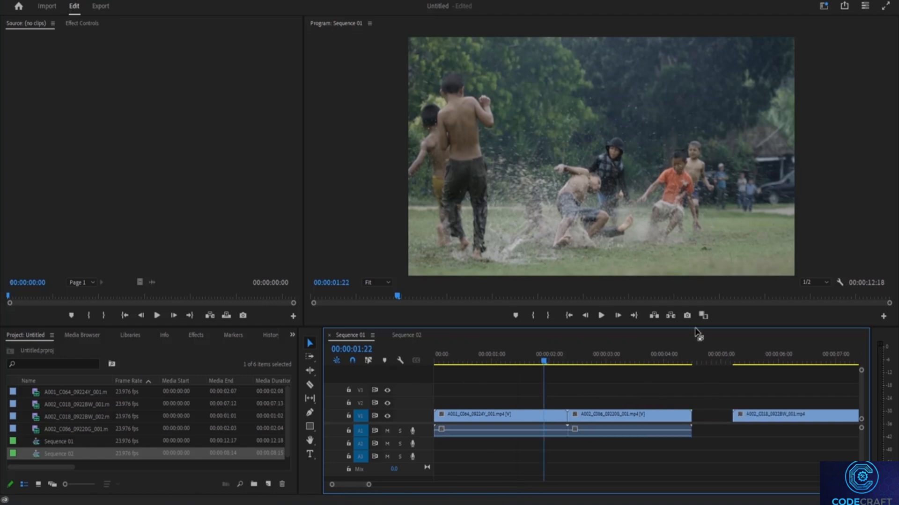
Place only the video of A002_C018_0922BW_002 from Sequence 02 at the end of V1 in Sequence 01, leaving a small gap.
left_click(404, 337)
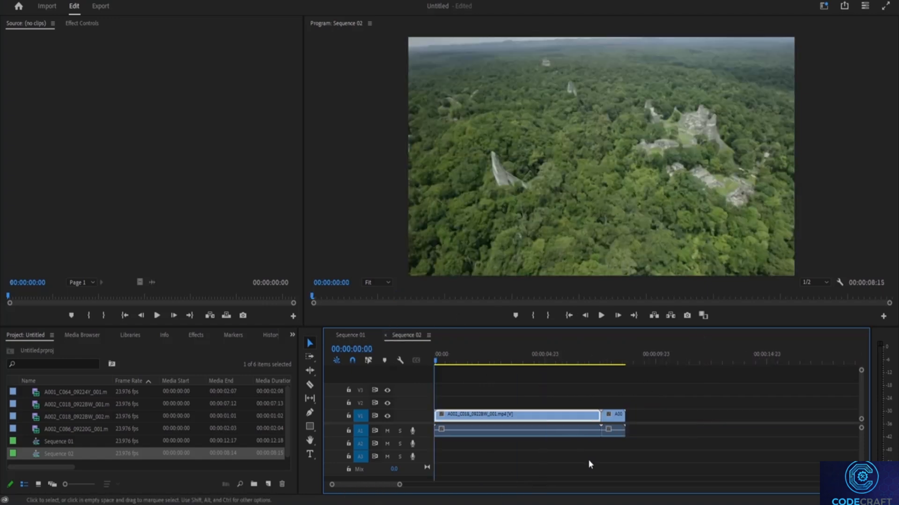
left_click_drag(612, 419, 745, 423)
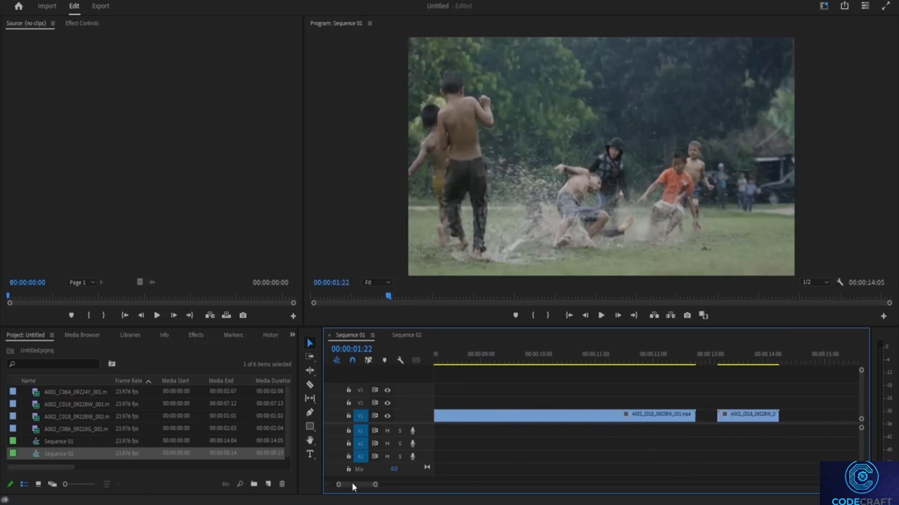
scroll(570, 450, "up", 5)
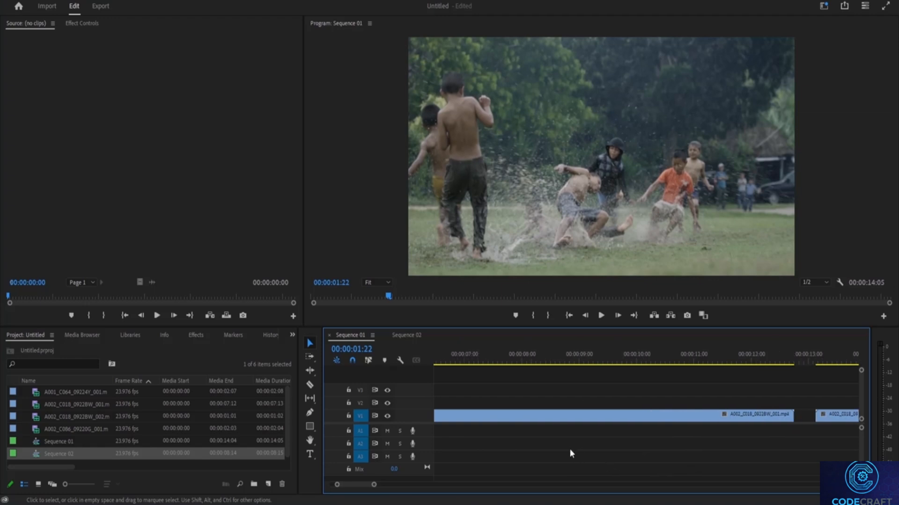
scroll(498, 445, "down", 4)
scroll(497, 454, "up", 2)
scroll(497, 462, "up", 6)
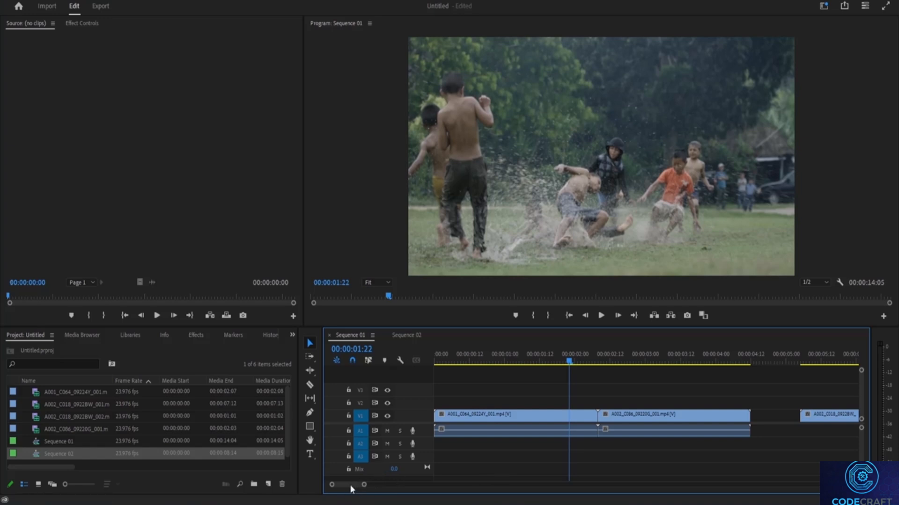
mouse_move(346, 486)
left_mouse_down()
mouse_move(422, 482)
mouse_move(334, 481)
left_mouse_up()
left_click_drag(365, 487, 435, 481)
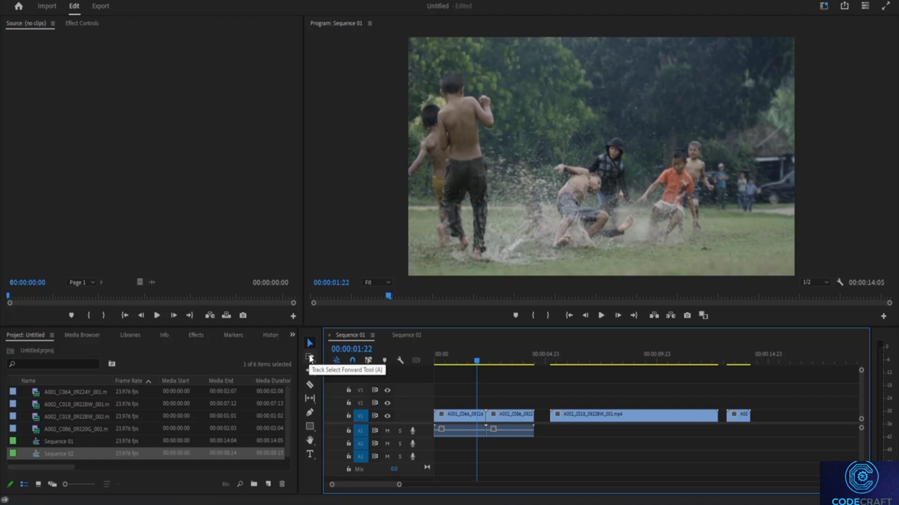
Select the second clip and everything following it in Sequence 01 with the Track Select Forward tool.
key("a")
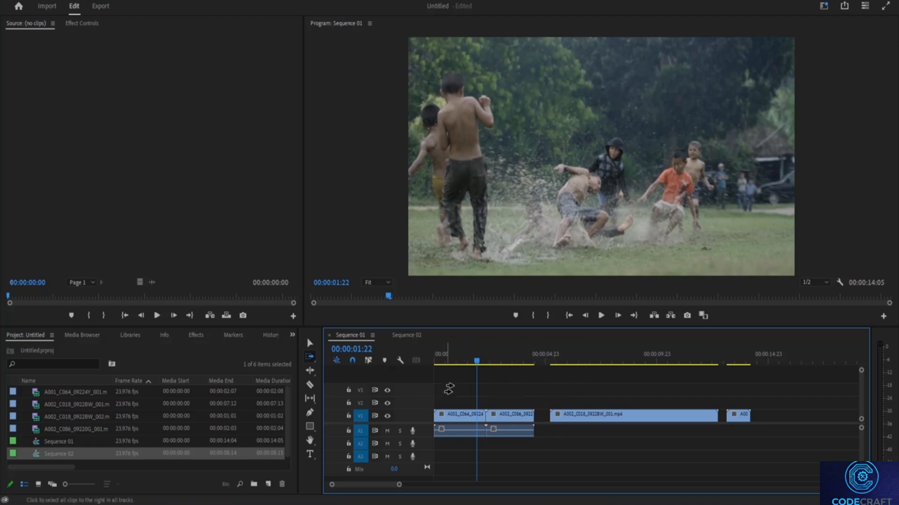
left_click(515, 389)
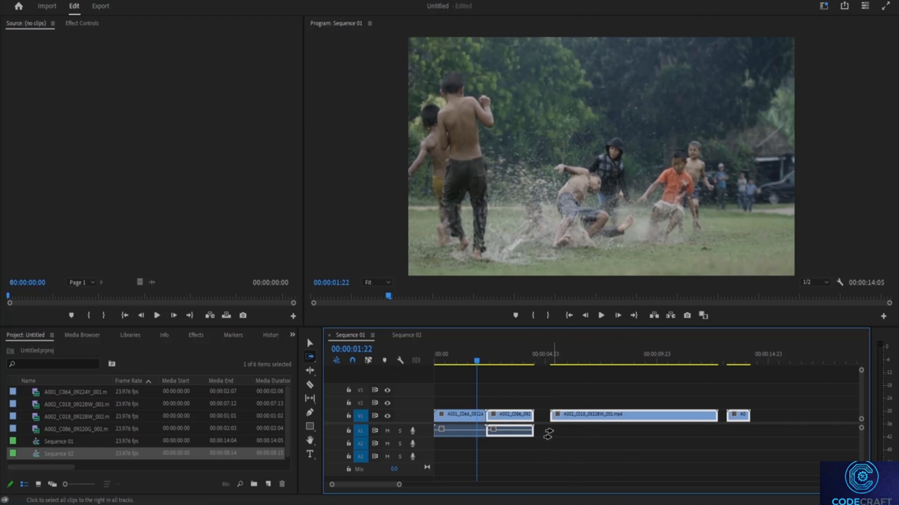
left_click(351, 349)
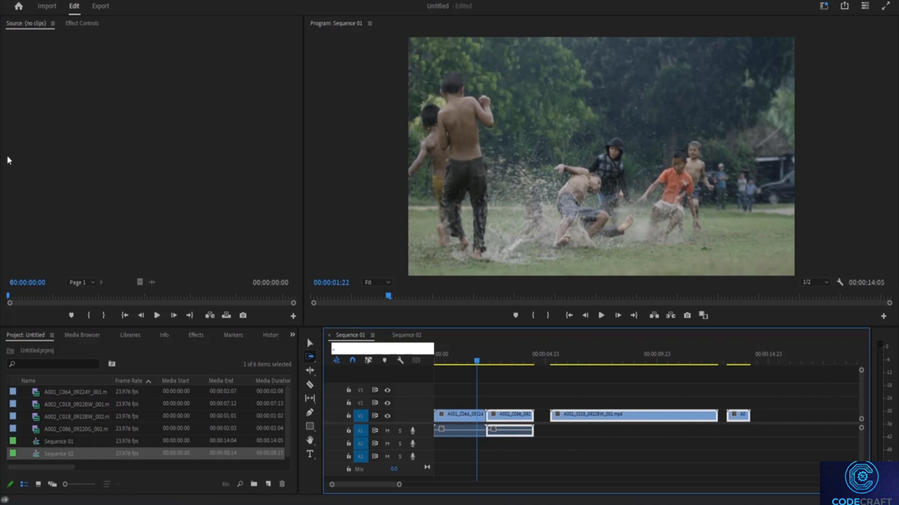
Select all clips in Sequence 02 with their audio and place them after the last clip in Sequence 01.
left_click(412, 341)
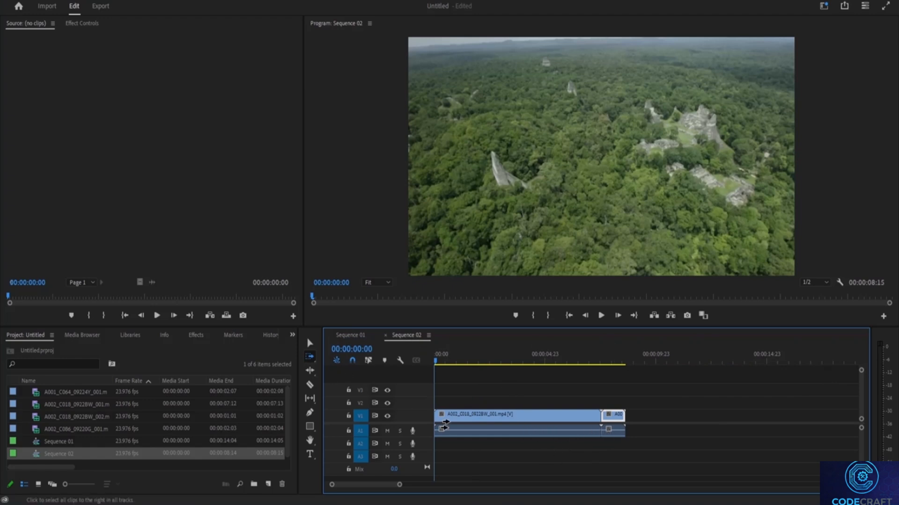
left_click(456, 431)
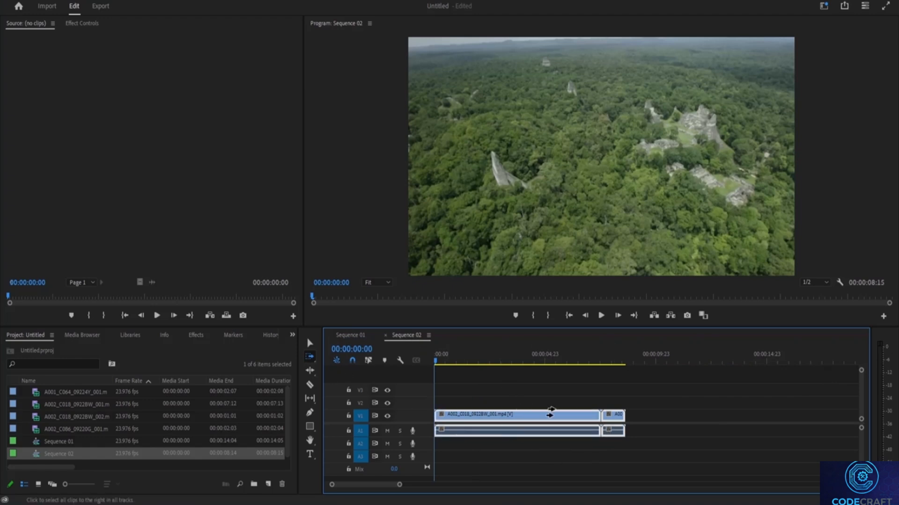
left_click_drag(496, 432, 436, 367)
left_click_drag(355, 335, 829, 423)
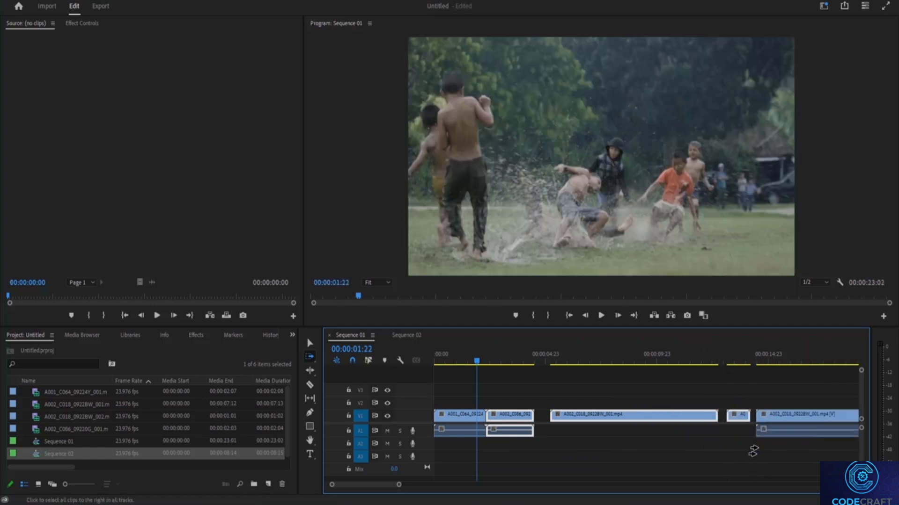
scroll(381, 490, "down", 5)
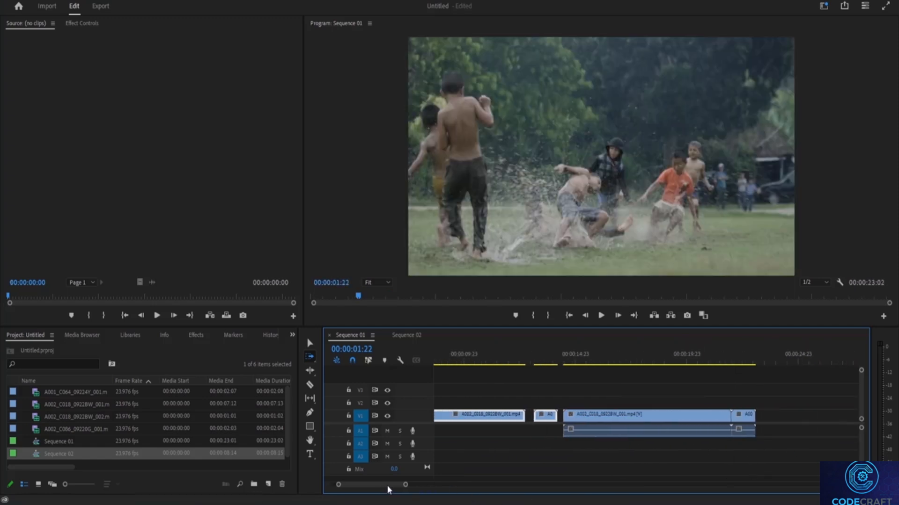
Remove the video of the last two clips in Sequence 01, keeping their audio on track A1.
left_click(310, 344)
left_click(616, 420)
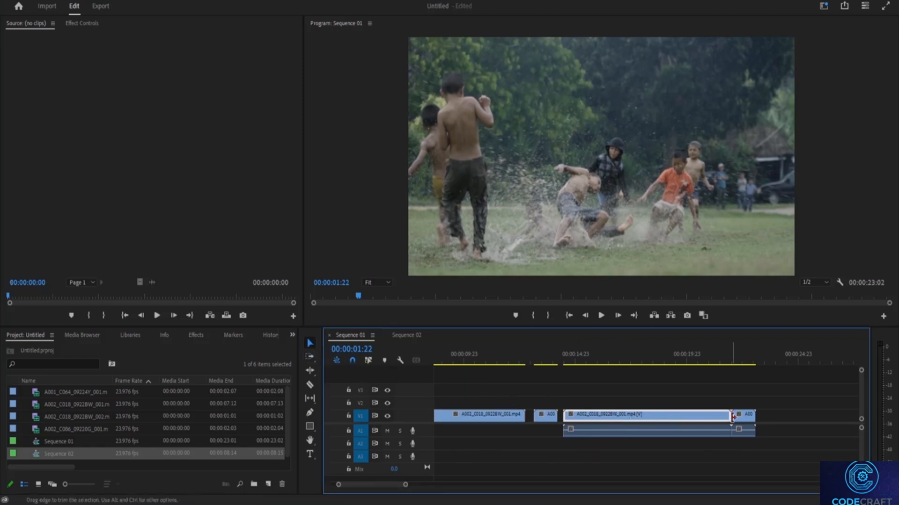
left_click(748, 416)
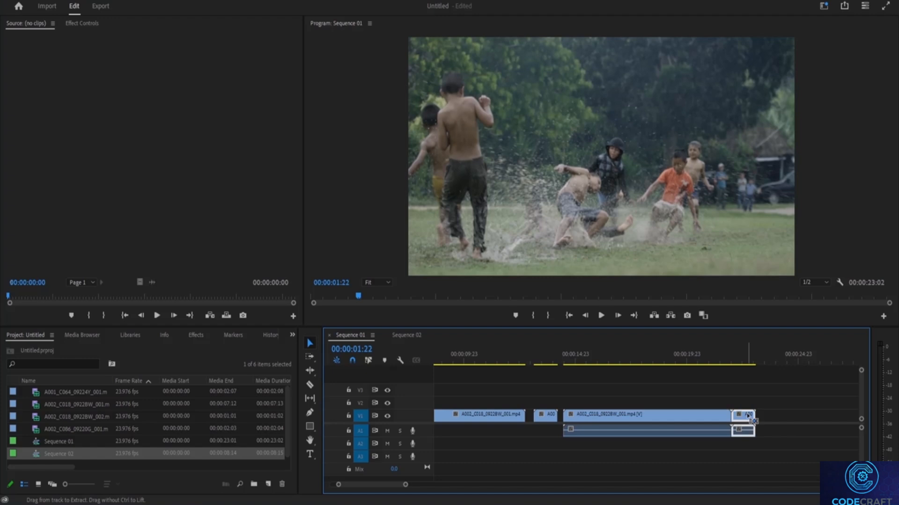
left_click(691, 420)
right_click(651, 420)
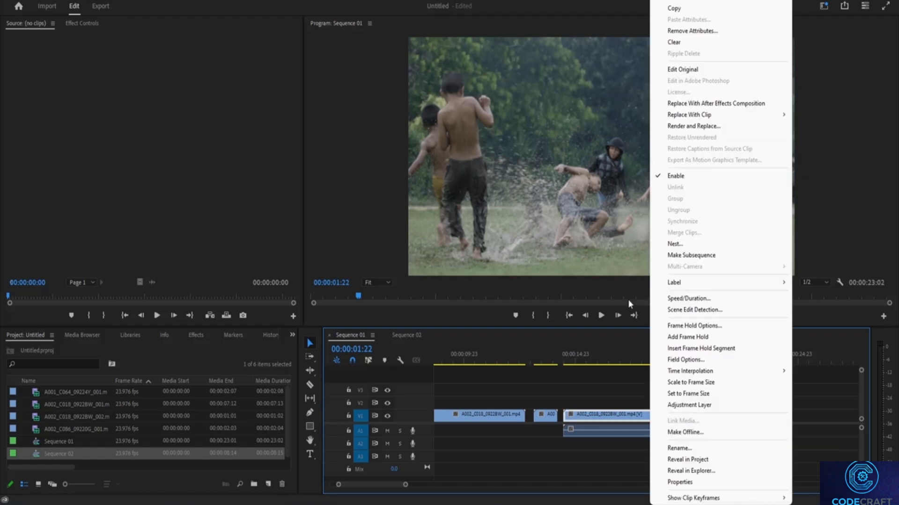
left_click(680, 83)
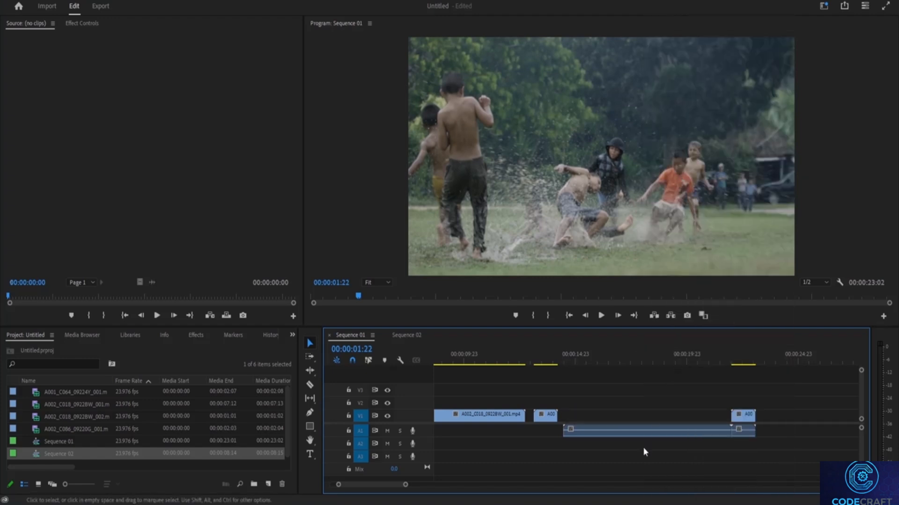
right_click(741, 419)
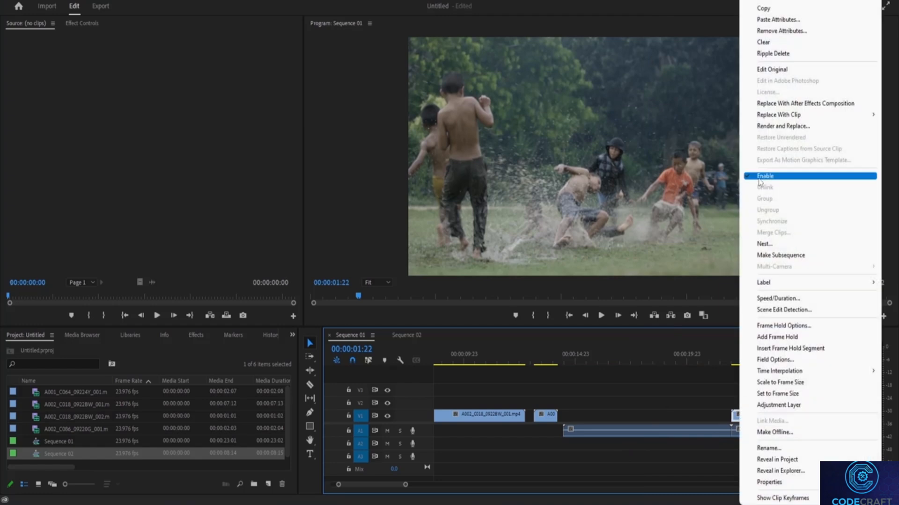
left_click(760, 1)
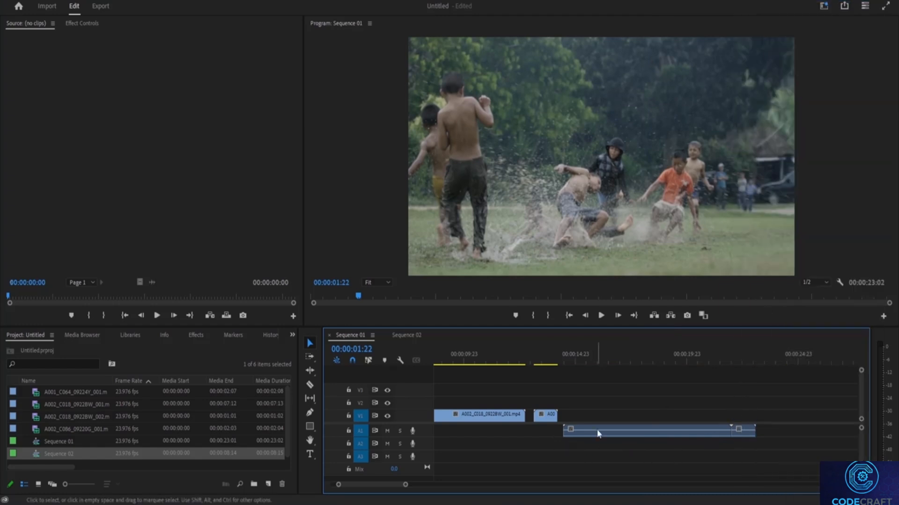
Move the two loose audio clips on A1 directly beneath the A002_C018_0922BW_001 and A002_C018_0922BW_002 video clips.
left_click_drag(363, 485, 347, 488)
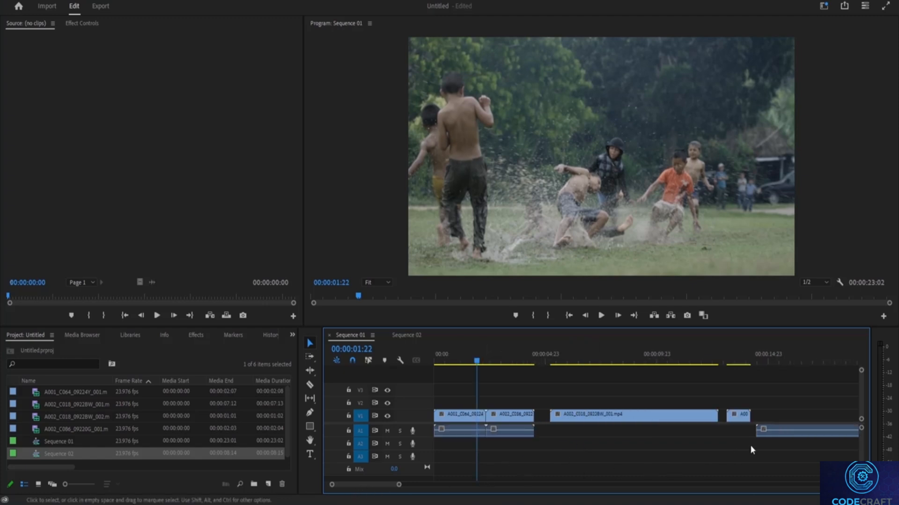
left_click_drag(775, 438, 572, 432)
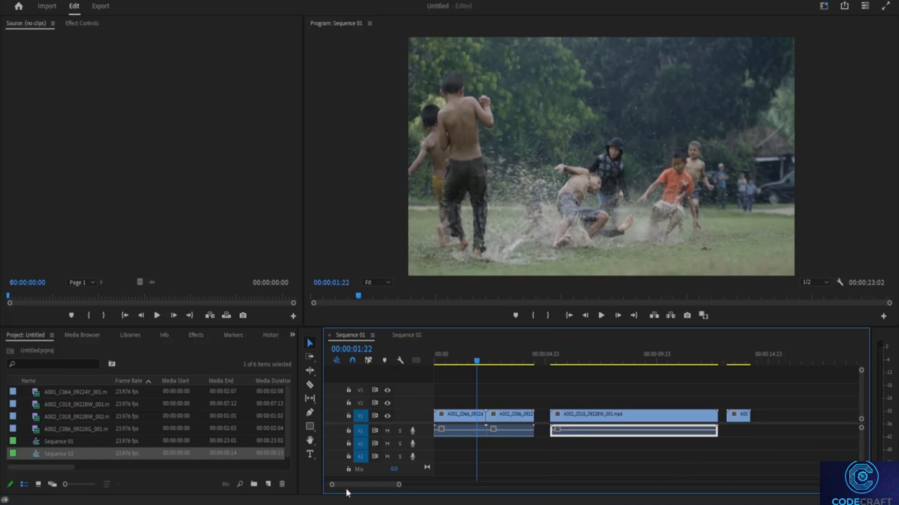
left_click_drag(344, 485, 354, 485)
left_click_drag(663, 433, 482, 433)
left_click_drag(400, 484, 387, 486)
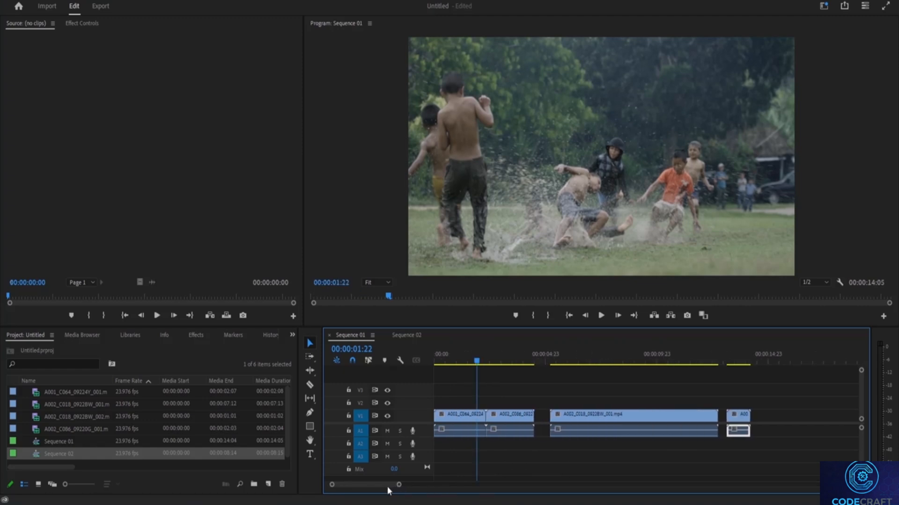
Clear the selection and use Track Select Forward to select the video and audio clips from the second clip onward.
left_click(707, 474)
left_click(309, 358)
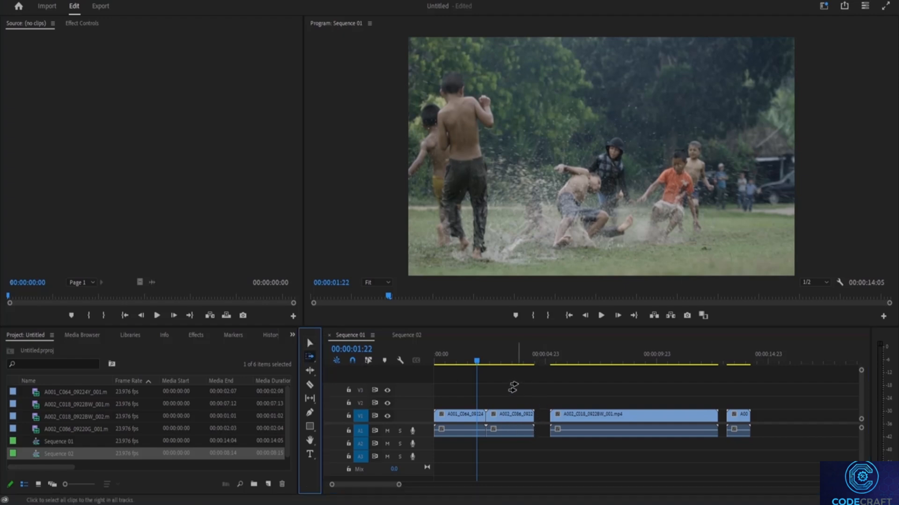
left_click(522, 433)
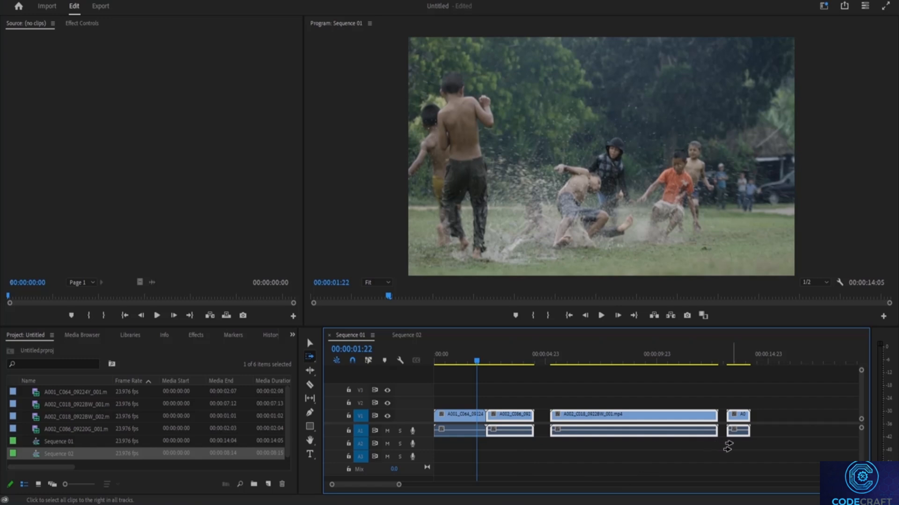